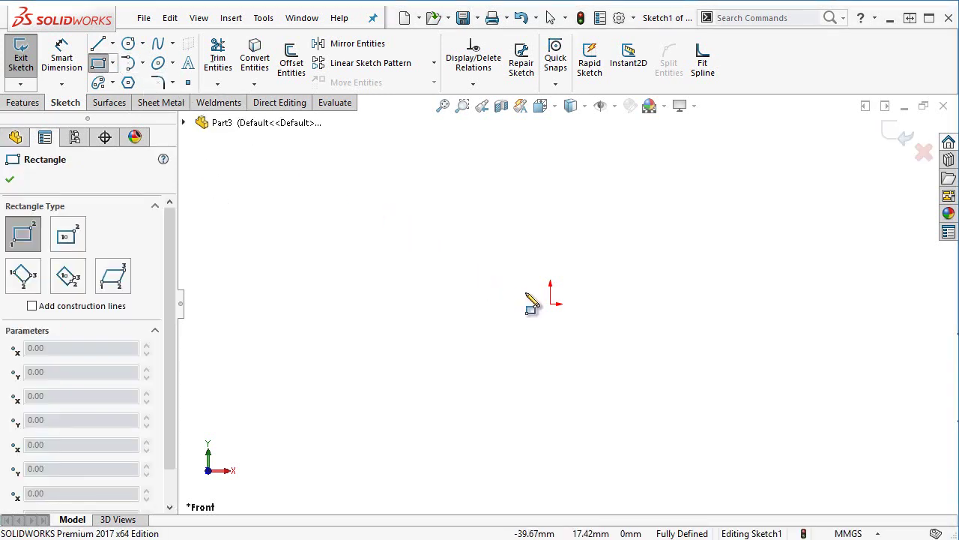
Draw a corner rectangle from the sketch origin extending up and to the right
click(550, 304)
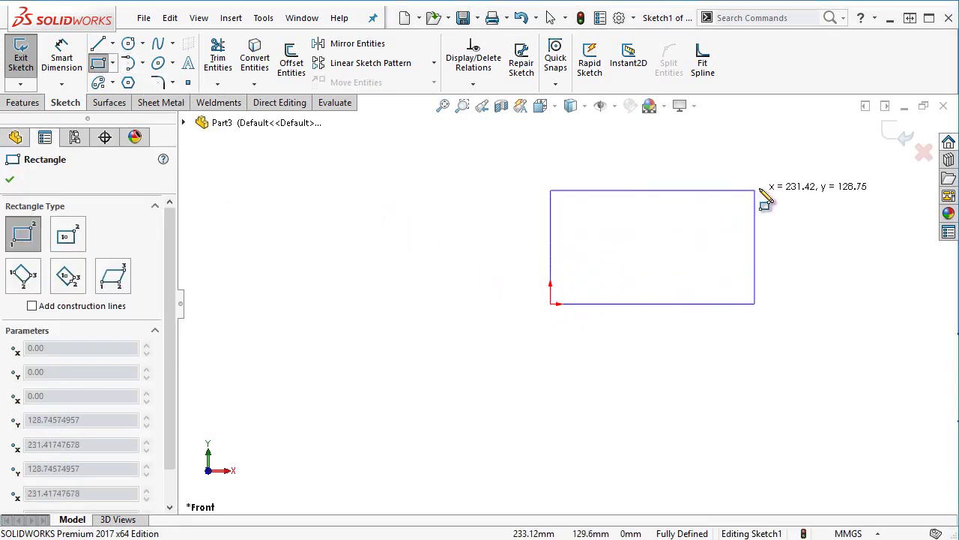
click(759, 188)
key(Escape)
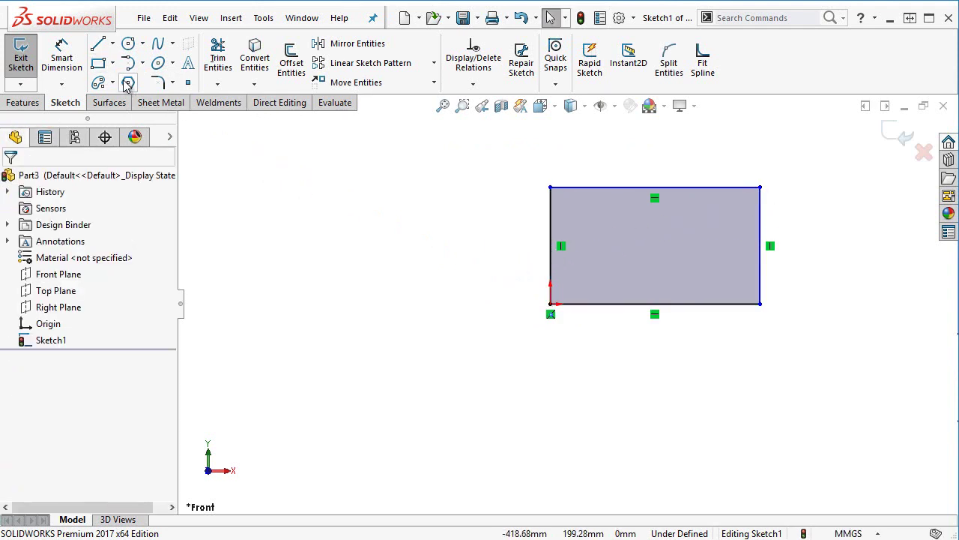
click(128, 43)
Draw an outer and a smaller inner circle sharing one centre left of the rectangle
click(381, 303)
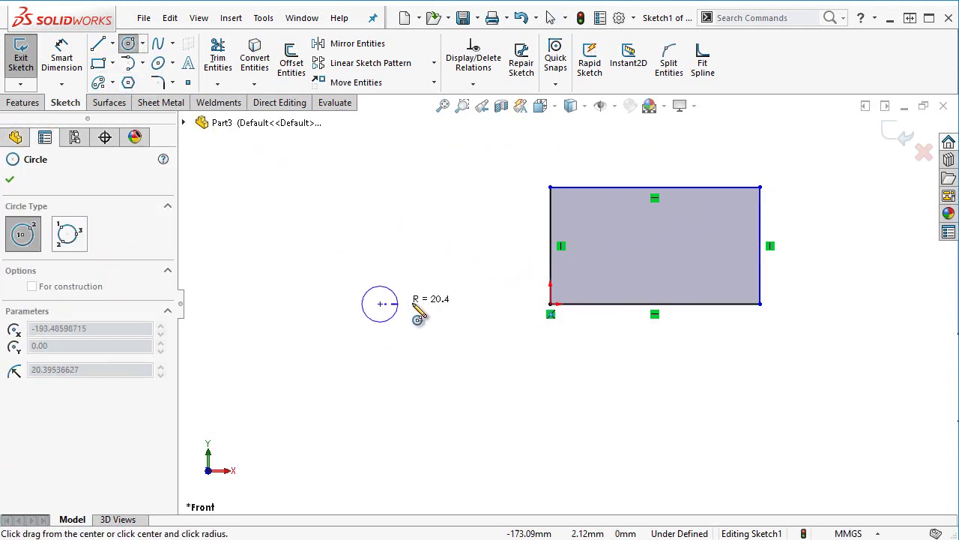
click(448, 315)
click(381, 303)
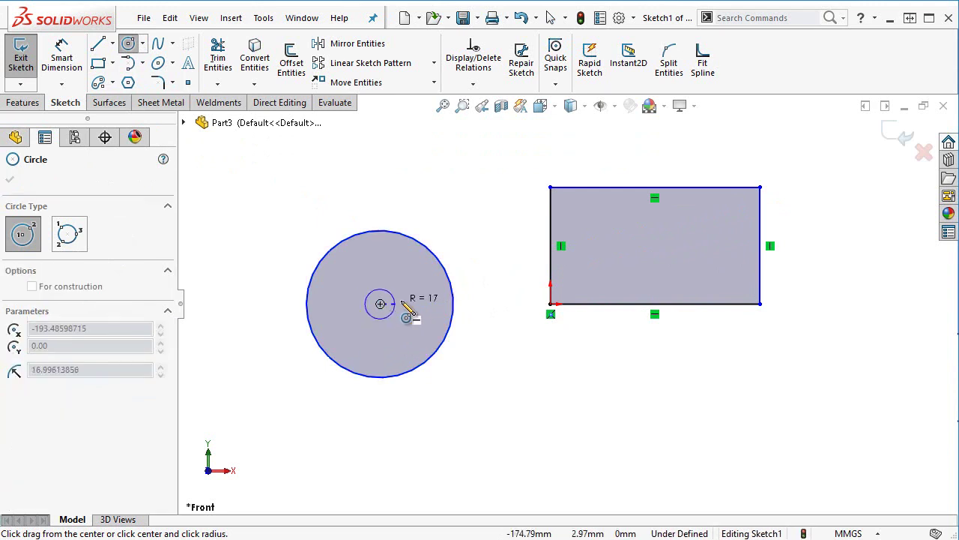
click(420, 305)
key(Escape)
Make the two circles concentric and fix their shared centre point
drag(460, 373, 404, 315)
click(493, 249)
click(434, 191)
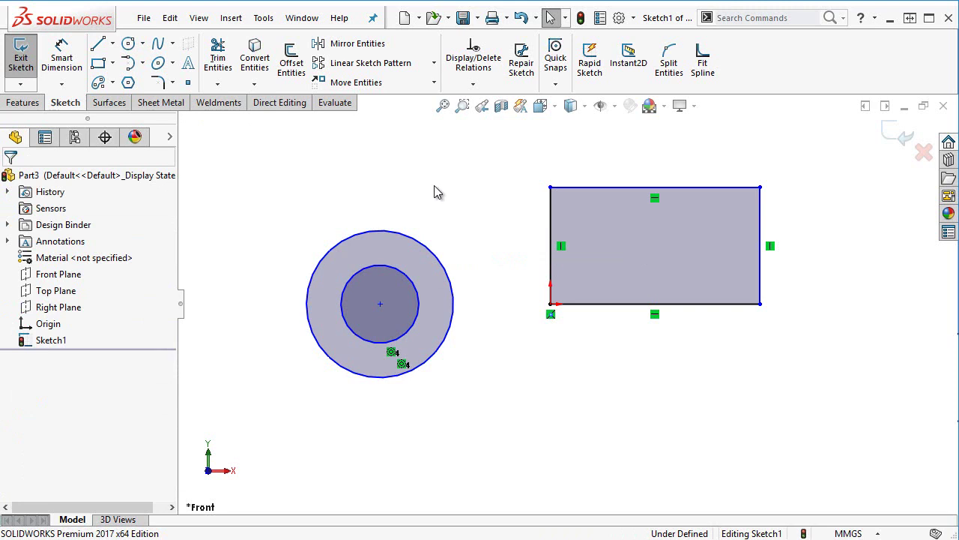
click(380, 305)
click(354, 147)
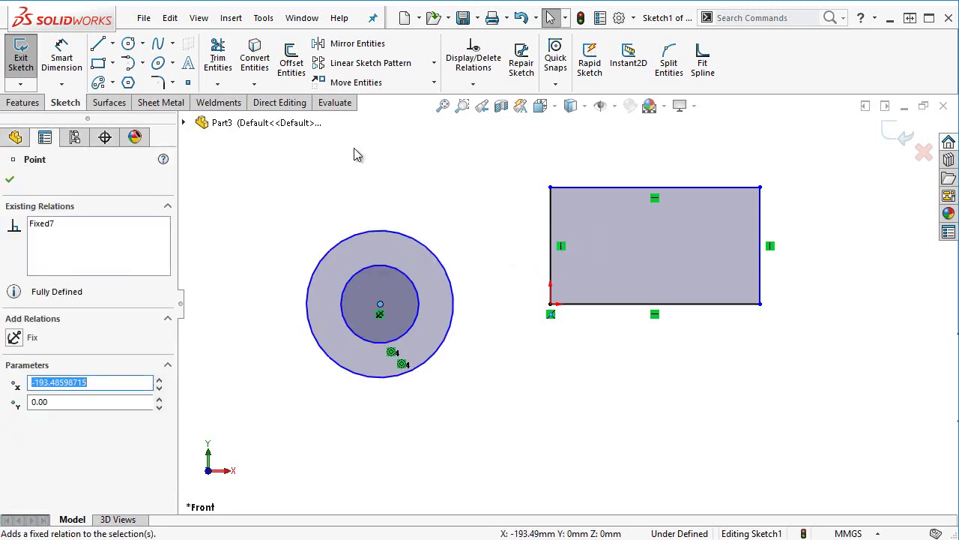
key(s)
click(457, 279)
Give the circle a 90 mm diameter dimension and dismiss the unsaved-document notice
click(418, 318)
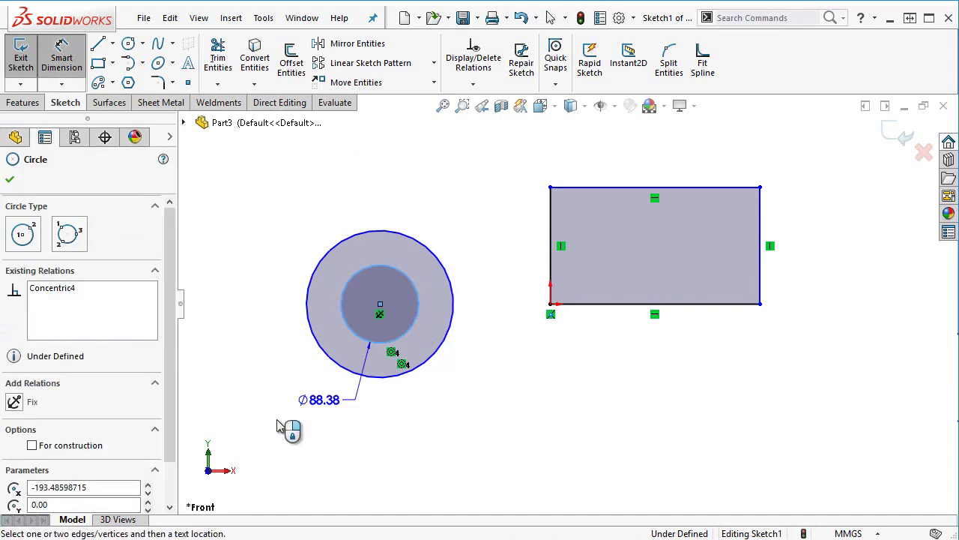
click(279, 427)
text(90)
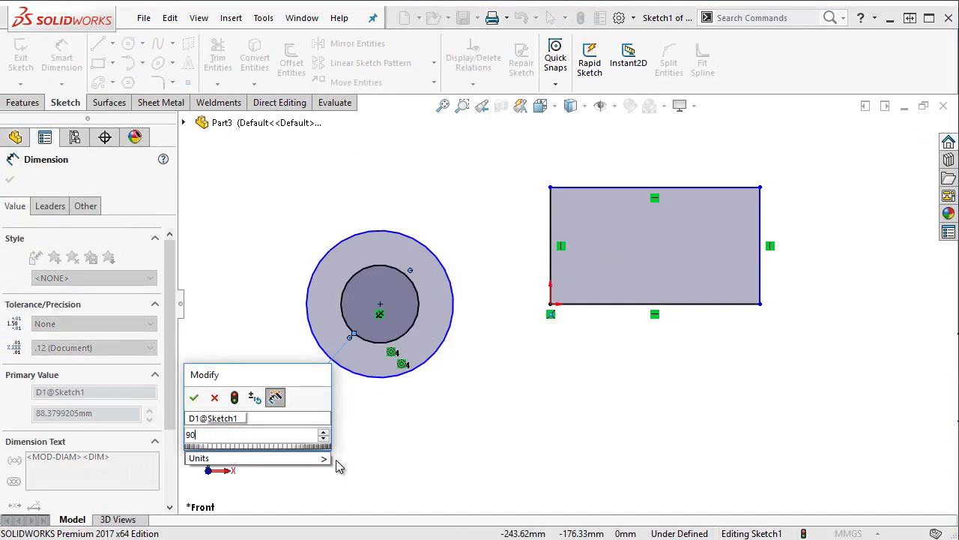
key(Return)
key(Escape)
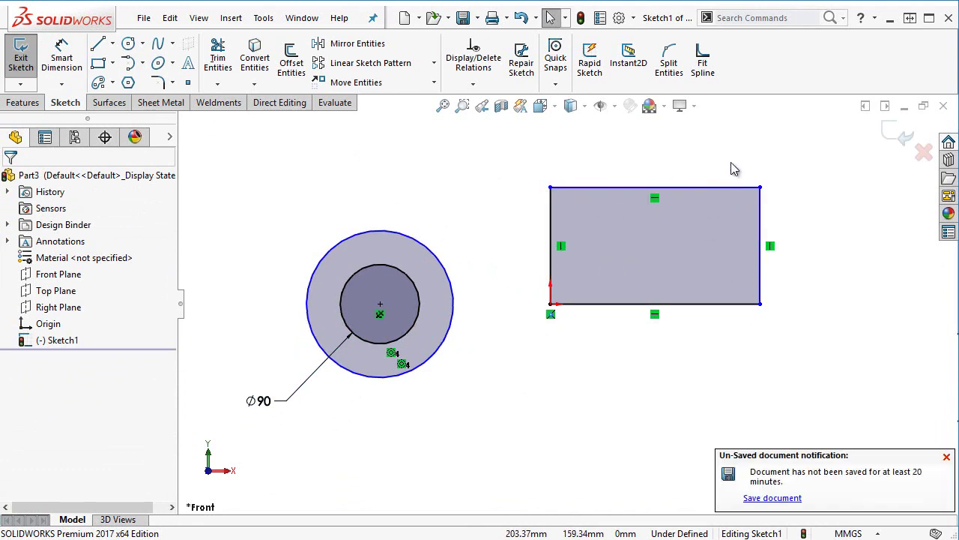
click(947, 457)
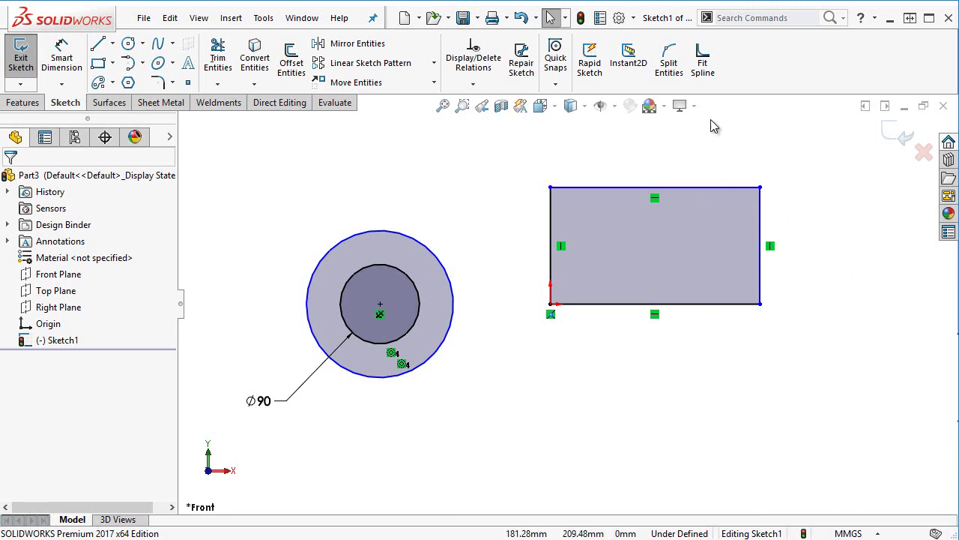
Detach the rectangle's top line and raise it above the three-sided outline
drag(714, 194, 713, 130)
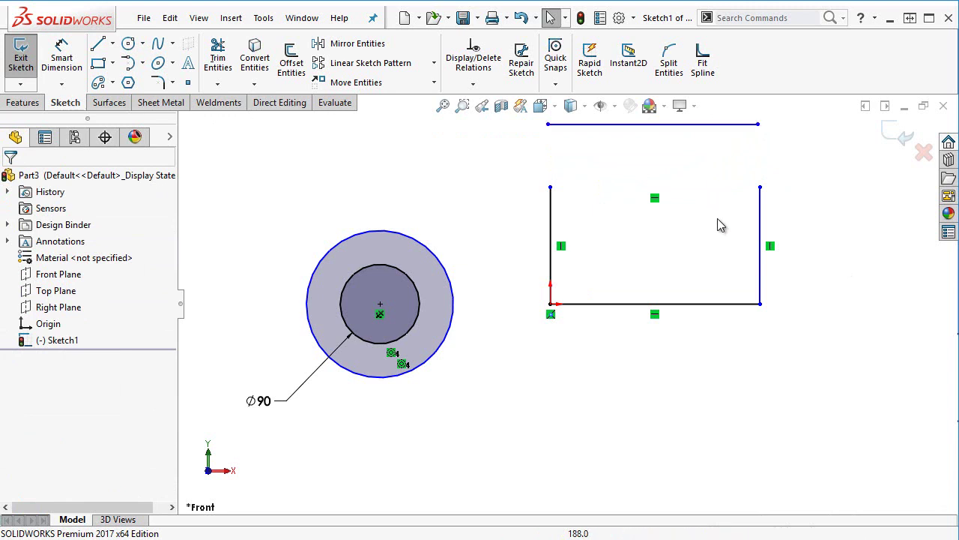
key(ctrl+1)
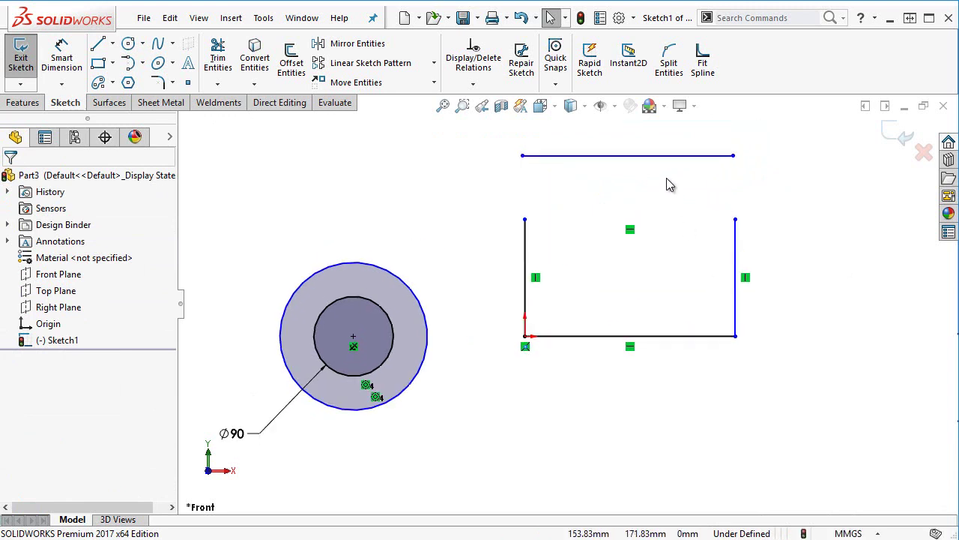
key(ctrl+z)
click(757, 174)
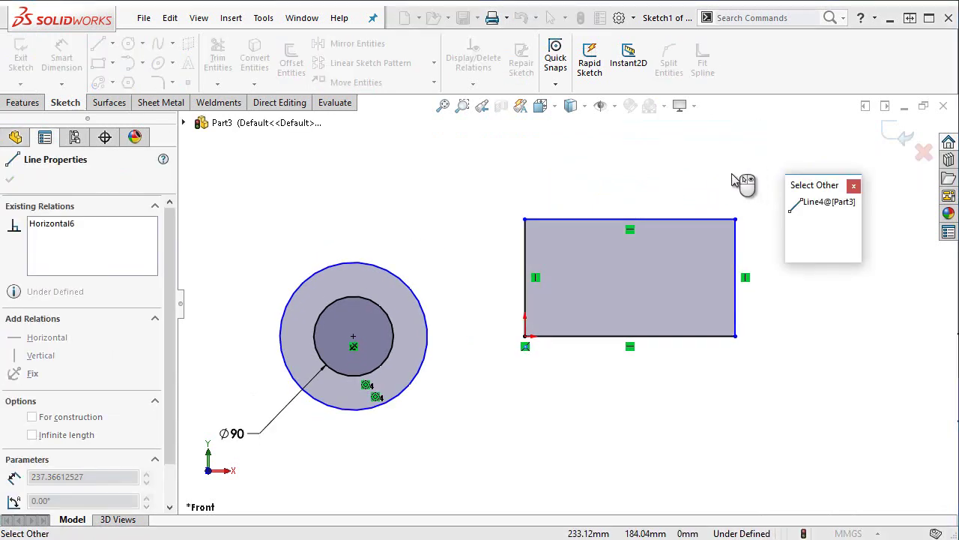
click(854, 186)
drag(581, 224, 583, 156)
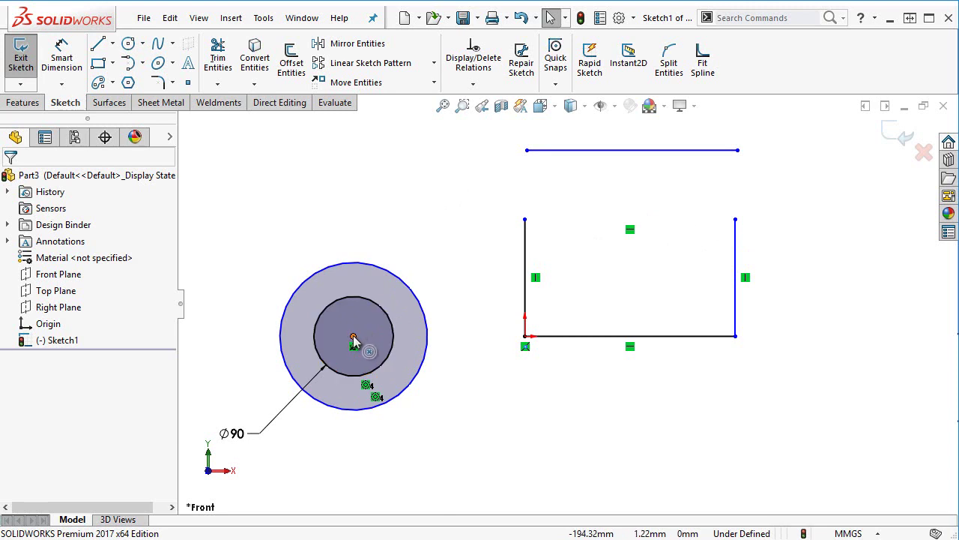
Move the Ø90 circle out, deleting its relations, and reposition the larger circle
click(388, 319)
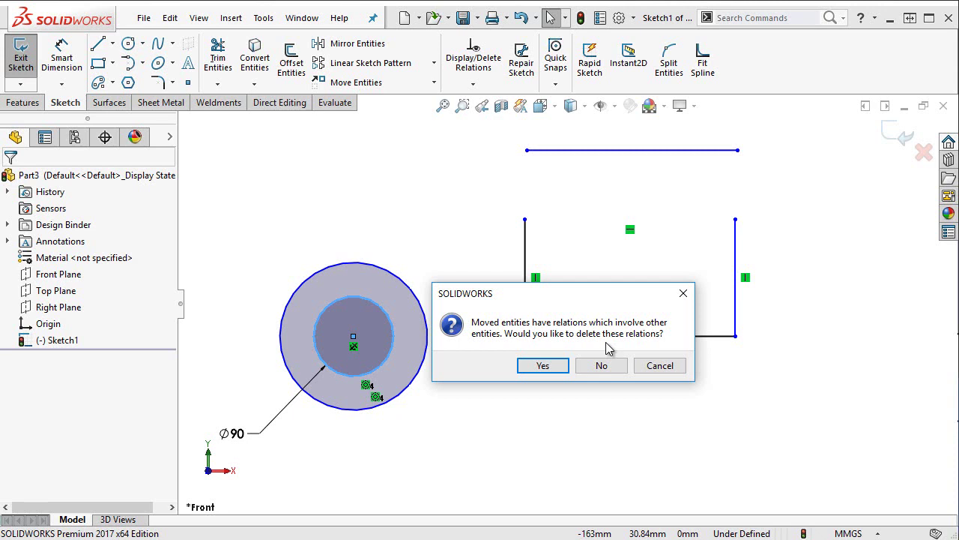
click(545, 366)
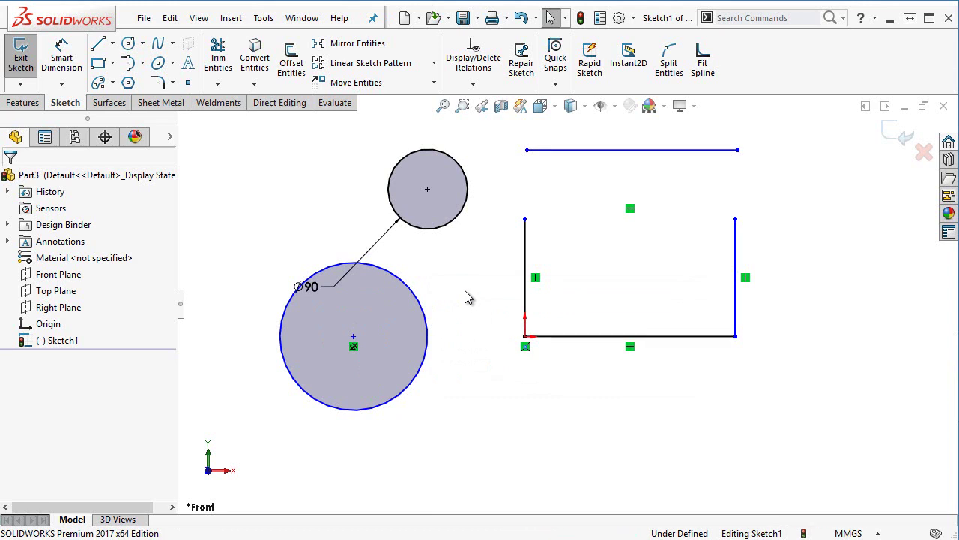
drag(421, 288, 466, 382)
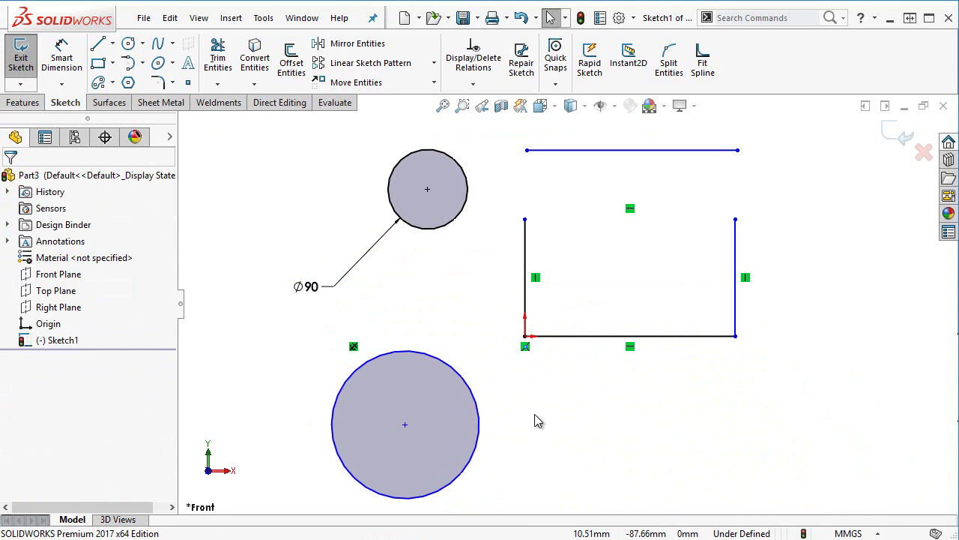
drag(480, 417, 402, 381)
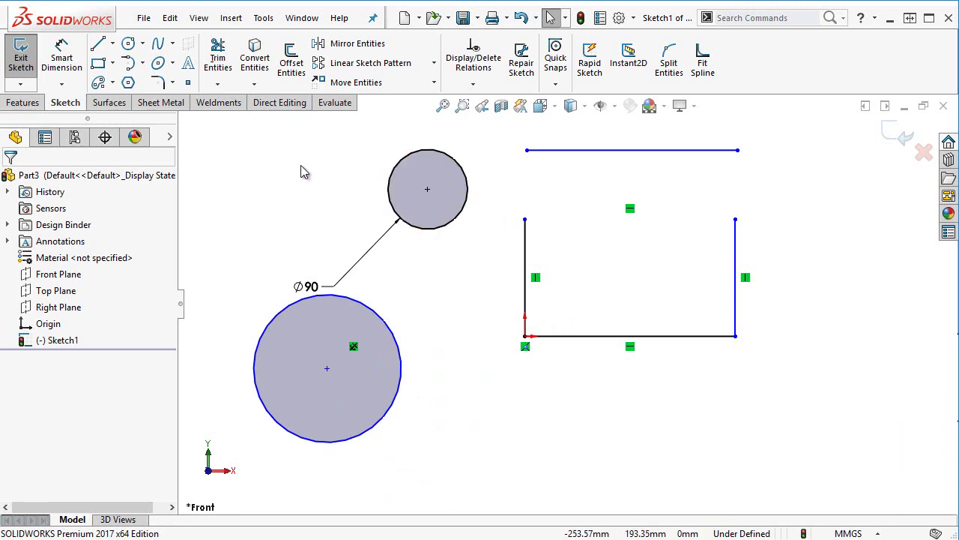
Change a Sketch Settings drag option and lower the detached top line slightly
click(262, 18)
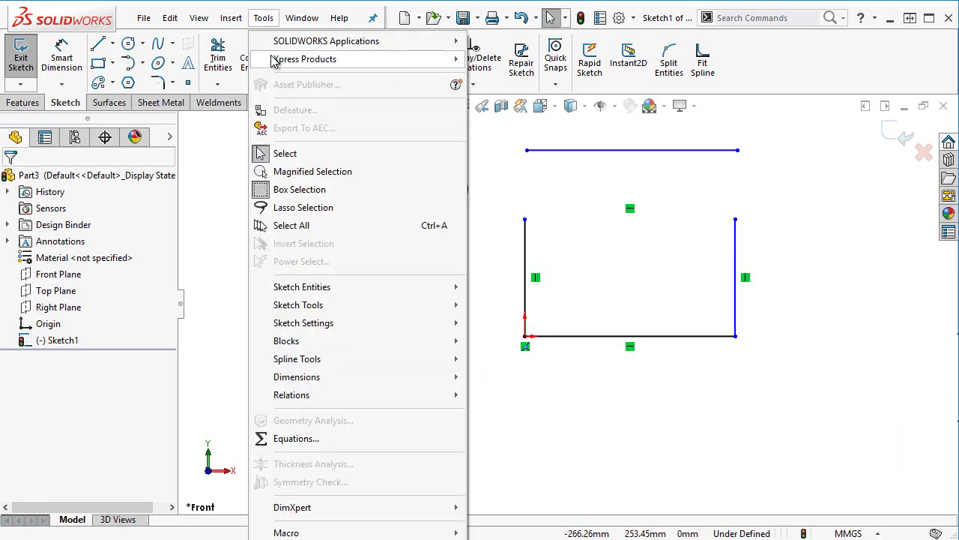
mouse_move(322, 323)
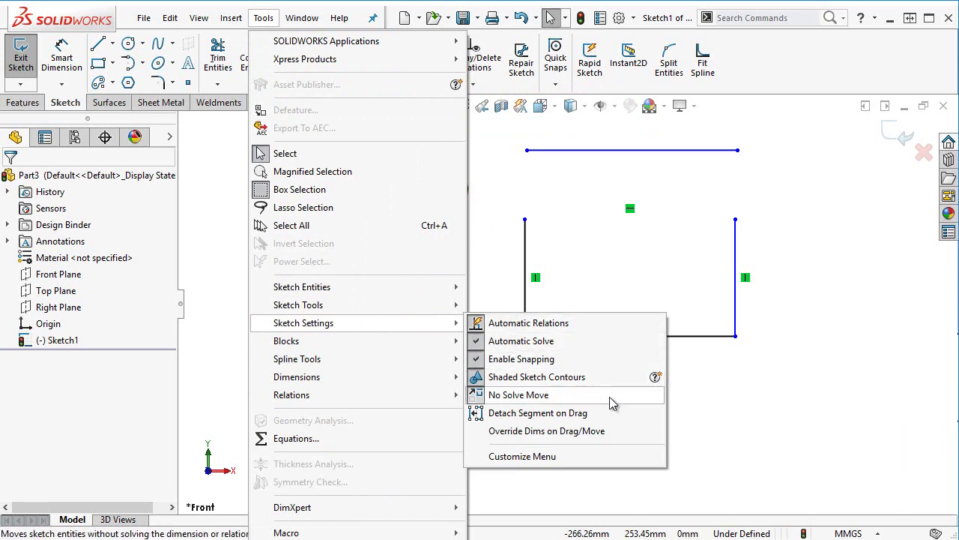
click(566, 202)
mouse_move(582, 151)
mouse_down()
mouse_move(724, 207)
mouse_move(621, 196)
mouse_move(584, 171)
mouse_up()
click(516, 161)
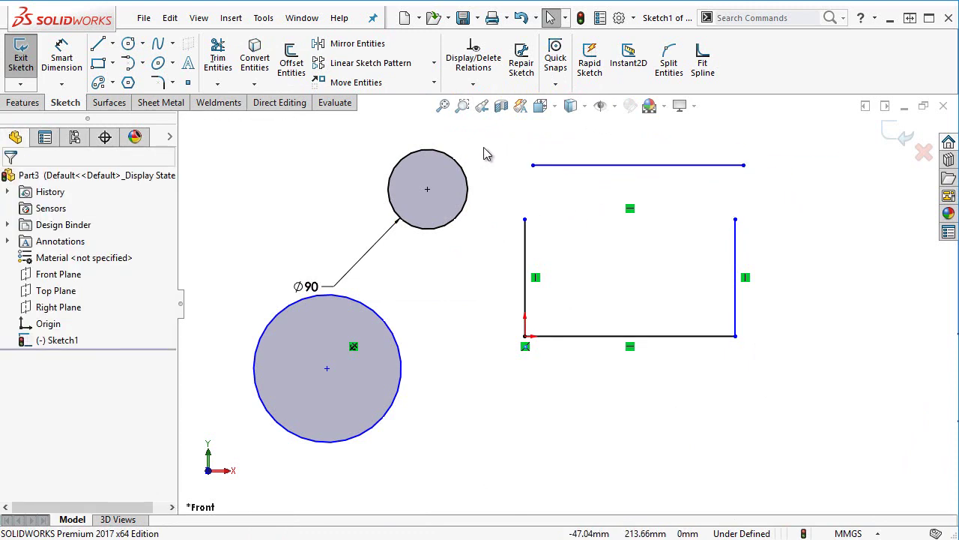
Shift the larger circle, try moving the fixed centre, and box-select both circles
mouse_move(387, 407)
mouse_down()
mouse_move(493, 433)
mouse_move(398, 424)
mouse_move(383, 392)
mouse_move(484, 385)
mouse_move(383, 406)
mouse_move(392, 410)
mouse_up()
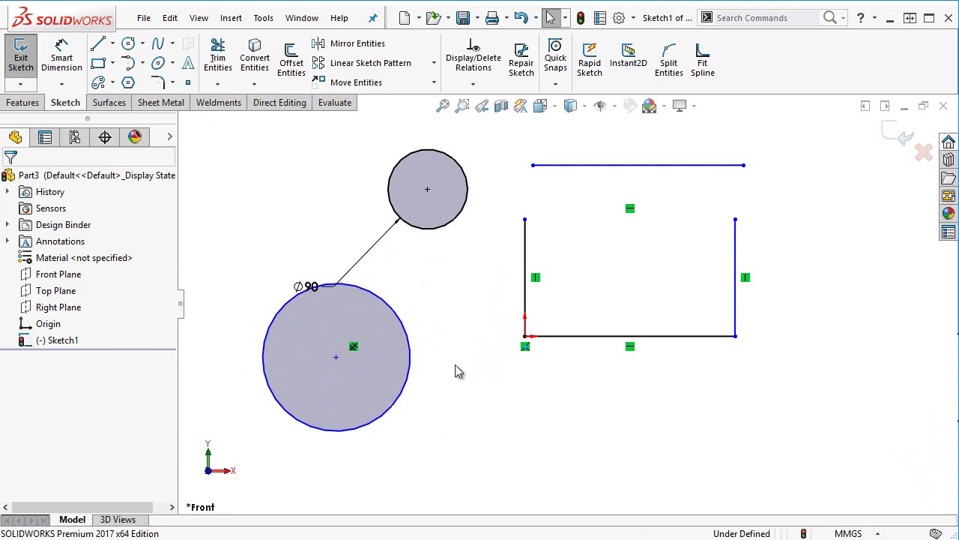
drag(427, 188, 333, 407)
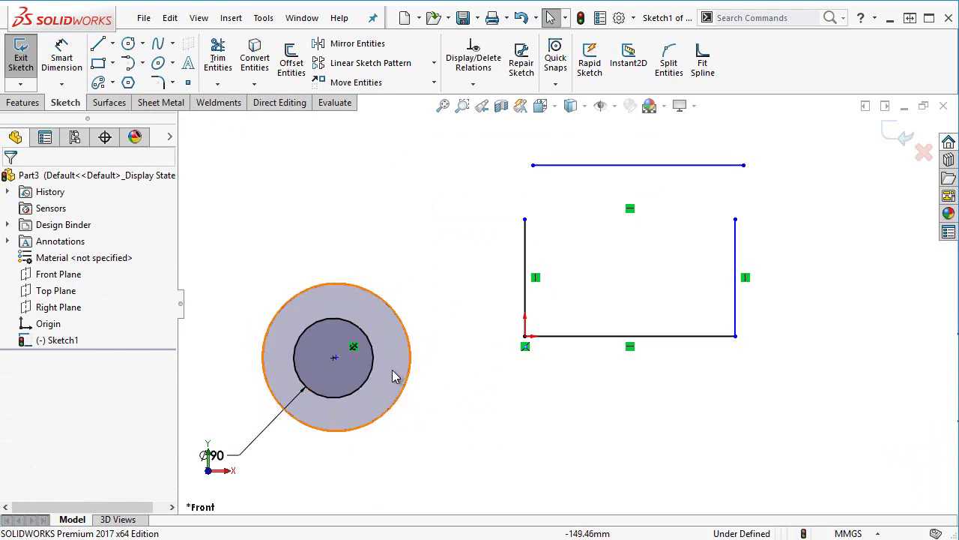
drag(379, 403, 420, 205)
Make the circles concentric, keeping existing relations, and move the top circle right
click(441, 315)
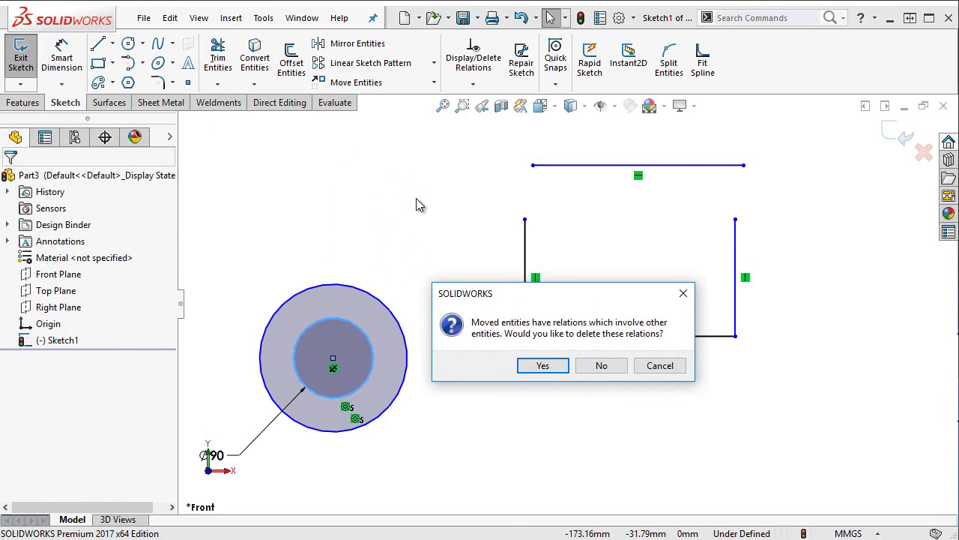
click(601, 367)
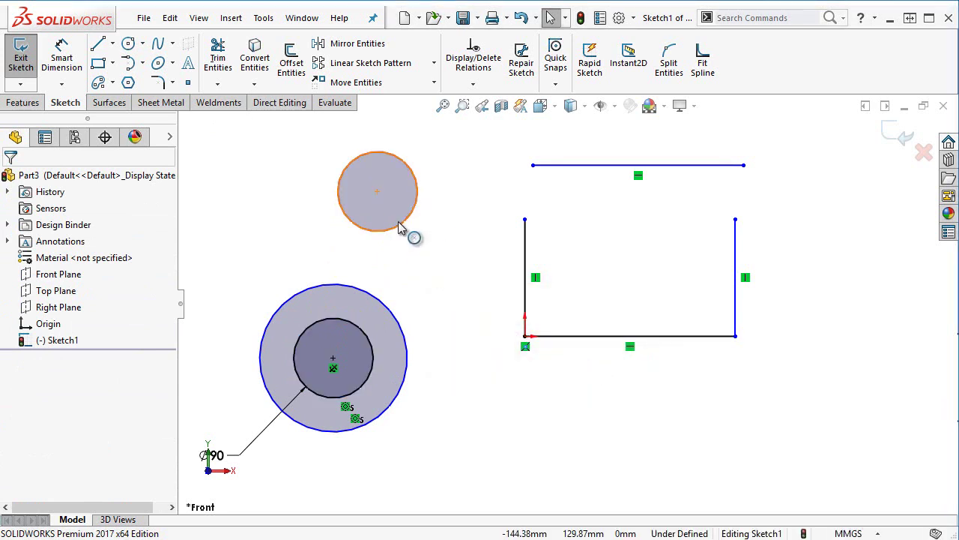
click(413, 234)
drag(465, 231, 464, 232)
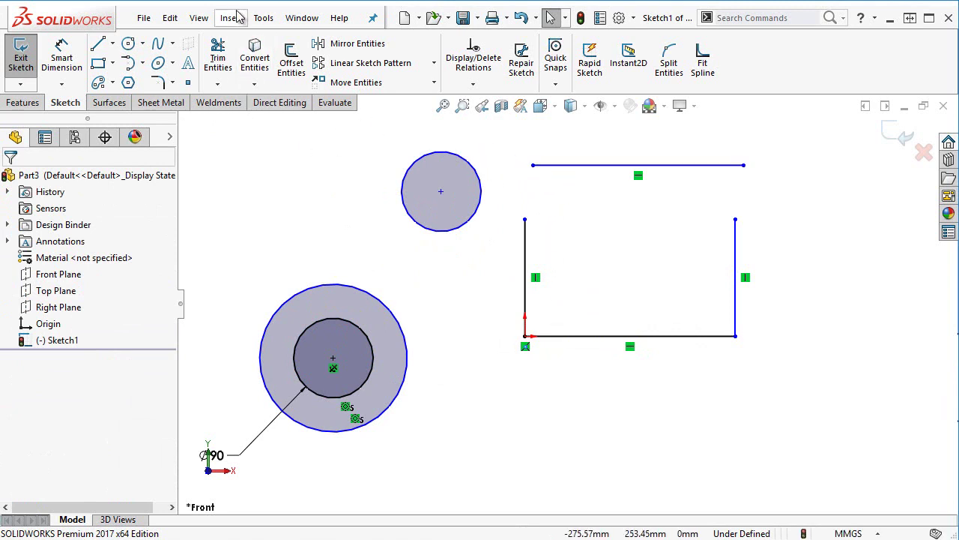
Turn on No Solve Move in Sketch Settings and enlarge the upper circle
click(262, 18)
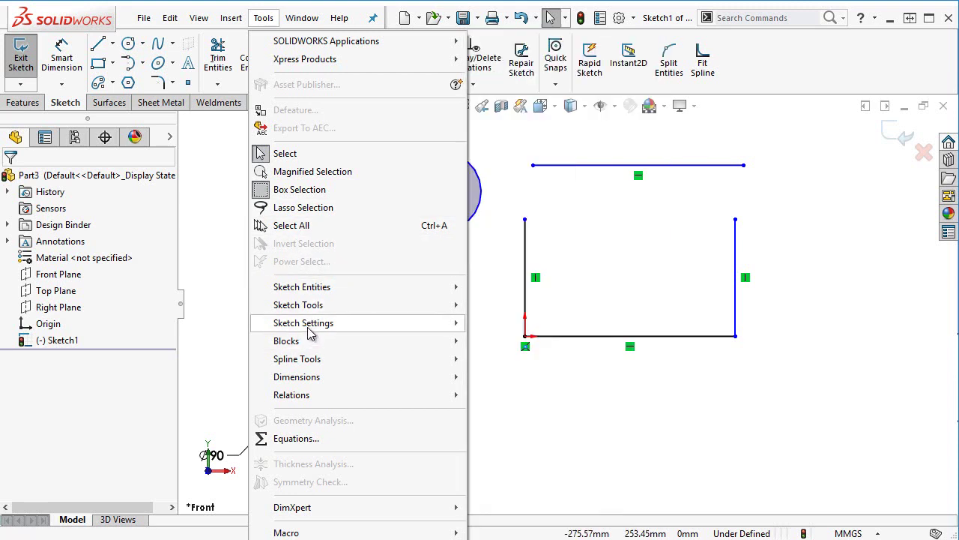
mouse_move(358, 331)
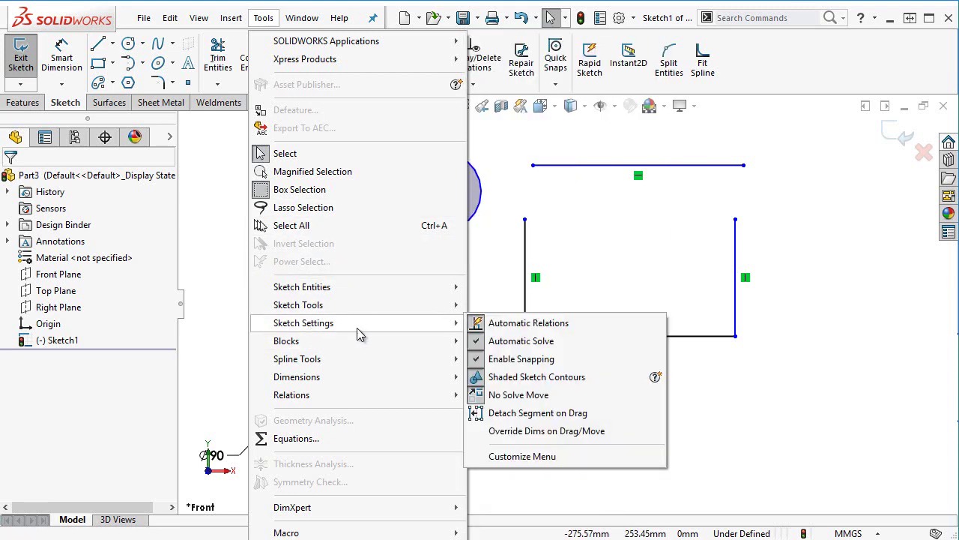
click(582, 396)
drag(431, 232, 389, 217)
click(367, 349)
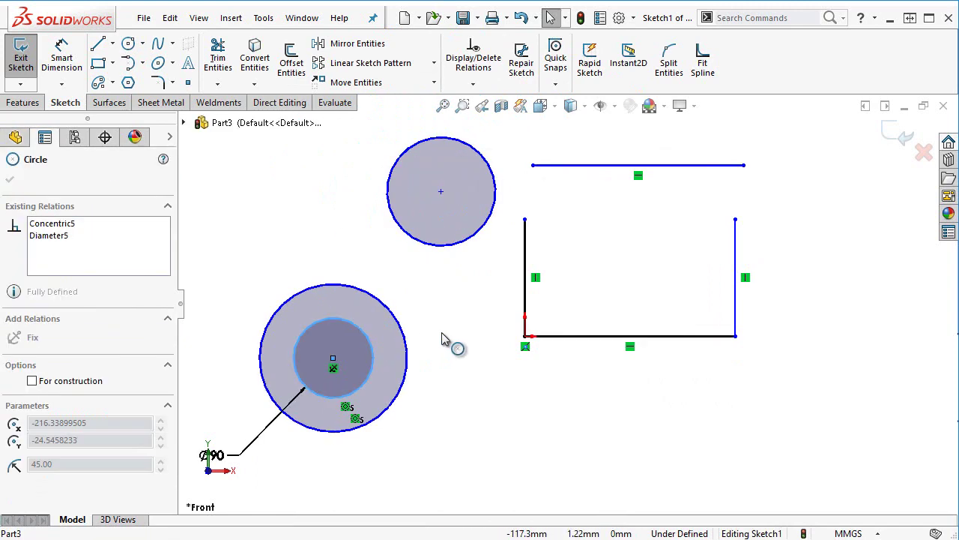
Enlarge the outer circle and join the loose line's ends to the rectangle's top corners
click(472, 452)
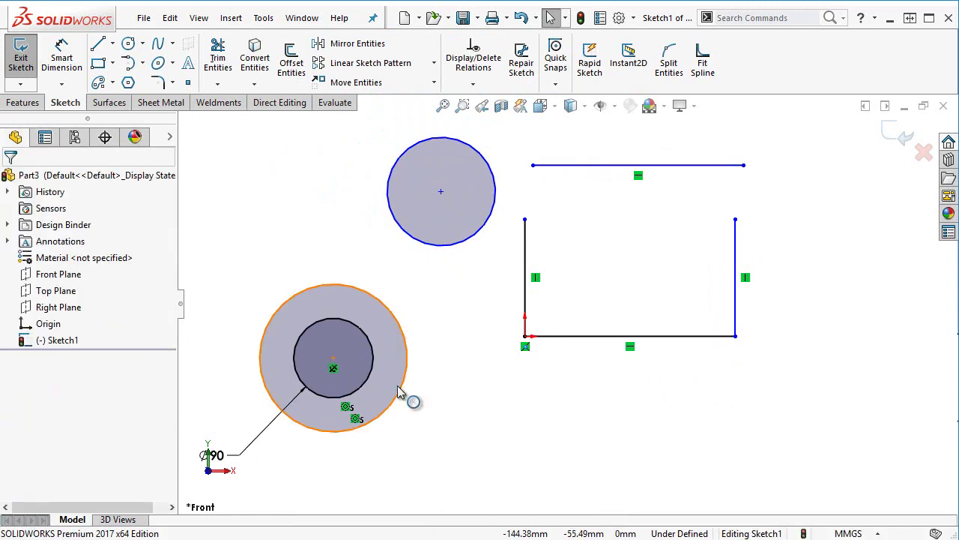
mouse_move(401, 385)
mouse_down()
mouse_move(566, 403)
mouse_move(381, 384)
mouse_move(413, 390)
mouse_up()
drag(532, 165, 525, 219)
mouse_move(738, 218)
mouse_down()
mouse_move(728, 216)
mouse_move(736, 214)
mouse_up()
click(747, 240)
click(757, 232)
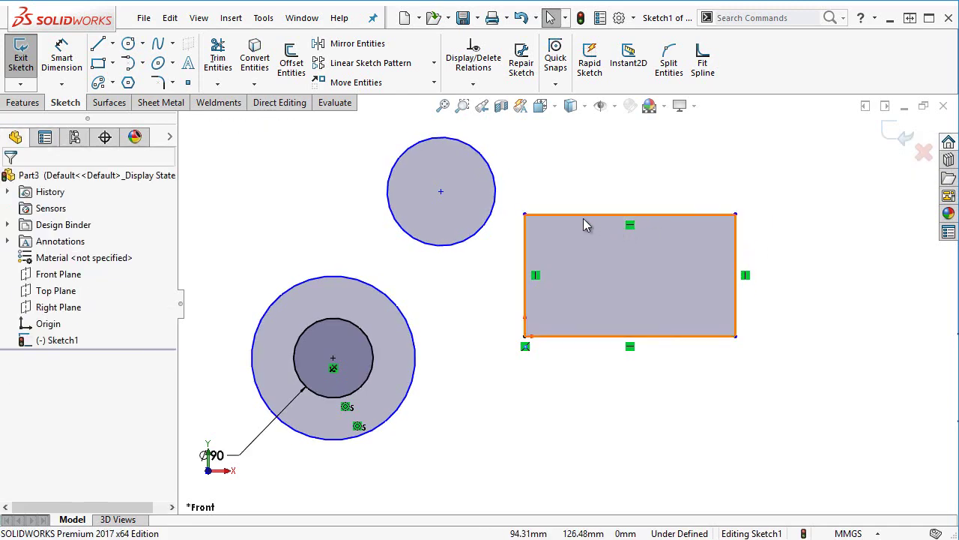
Raise the rectangle's top edge into a taller, near-square shape
drag(609, 215, 631, 158)
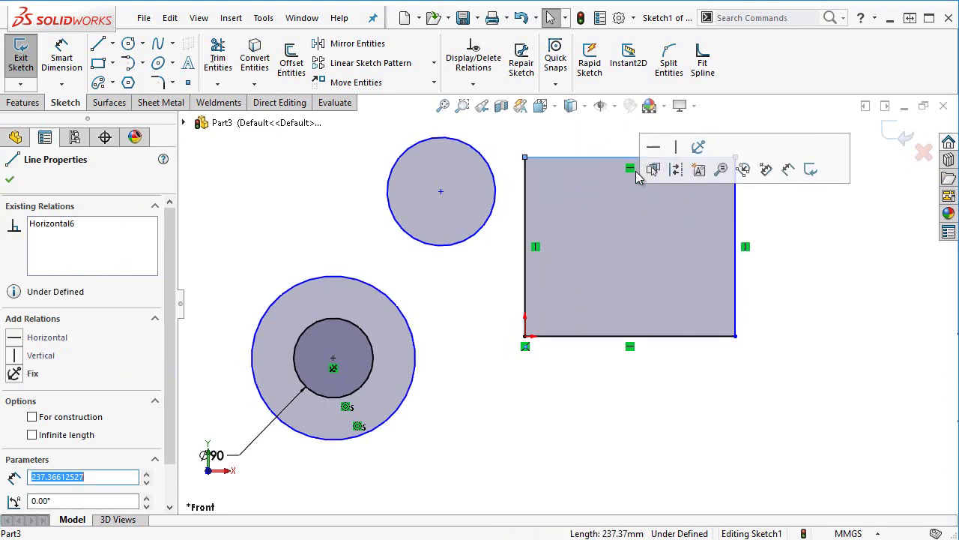
click(468, 330)
scroll(472, 326, up, 3)
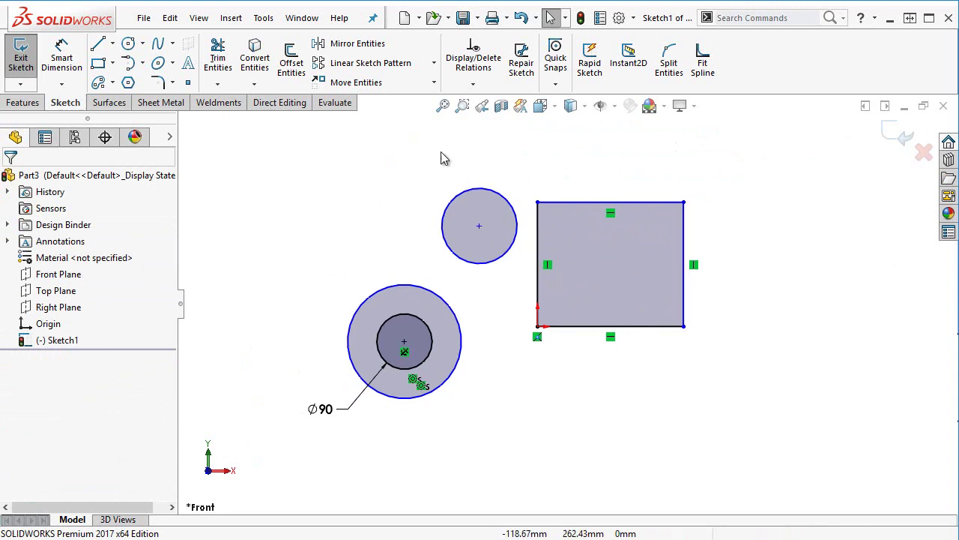
scroll(537, 364, down, 2)
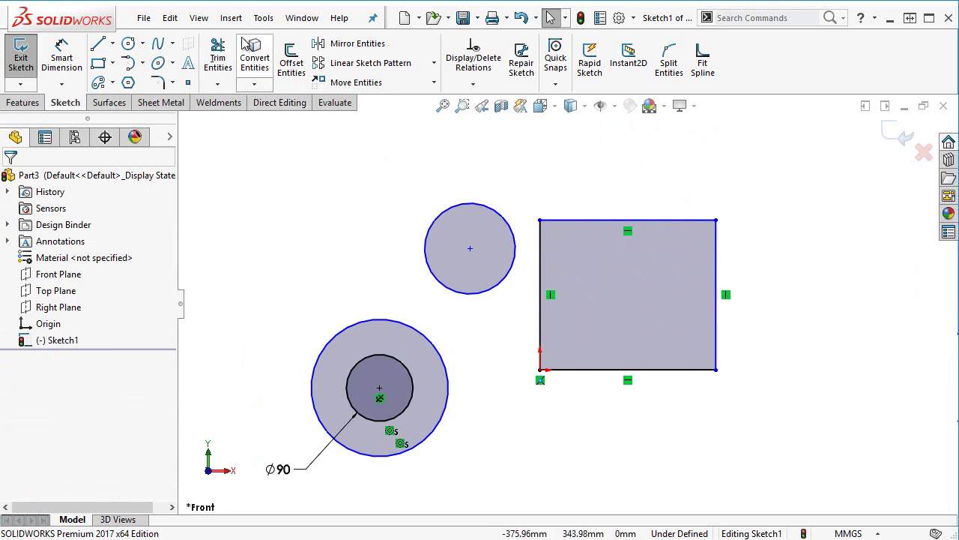
Enable Detach Segment on Drag, then pull the rectangle's top line upward free of the outline
click(261, 19)
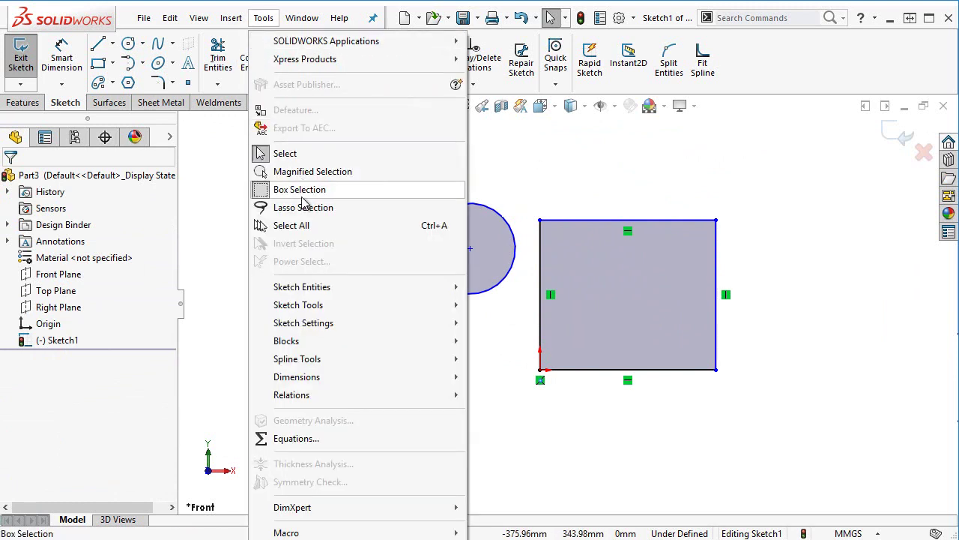
mouse_move(330, 323)
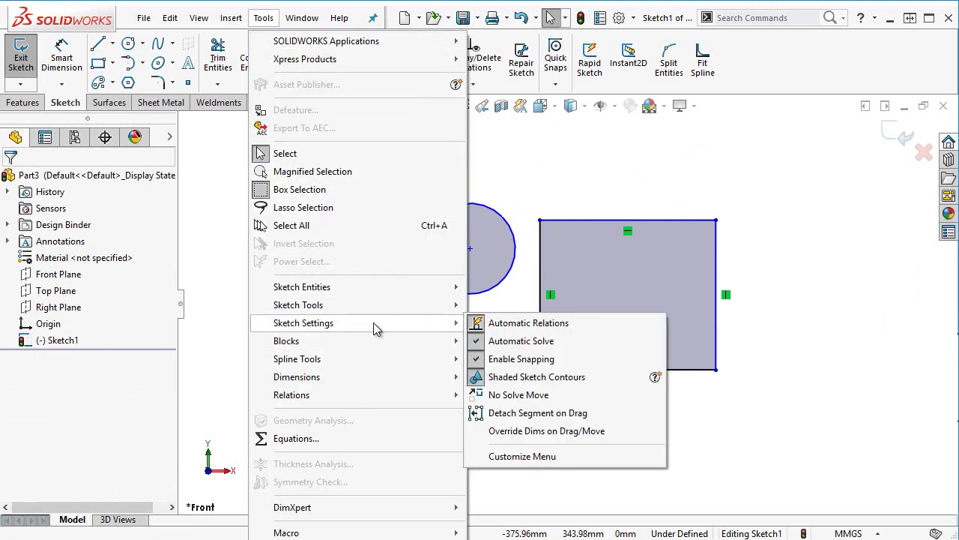
click(541, 414)
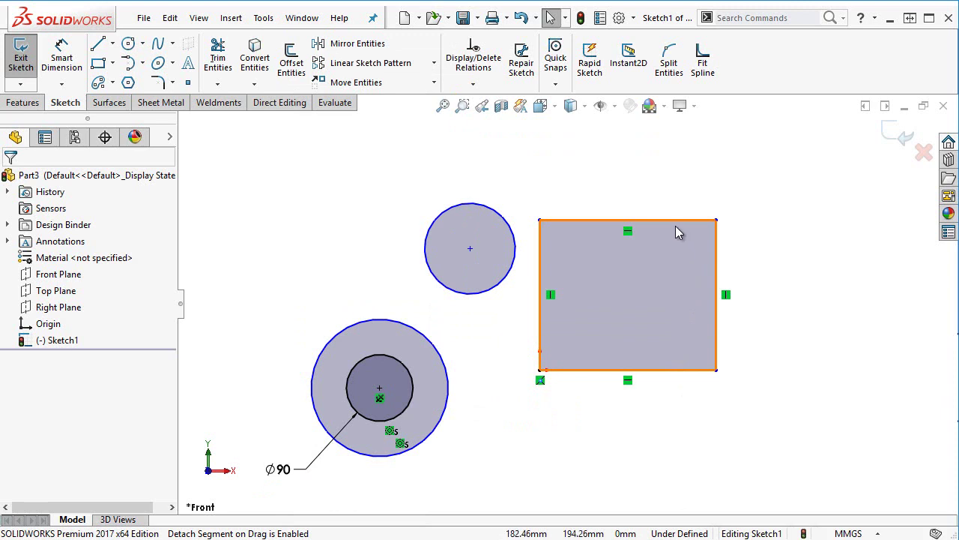
drag(679, 221, 691, 159)
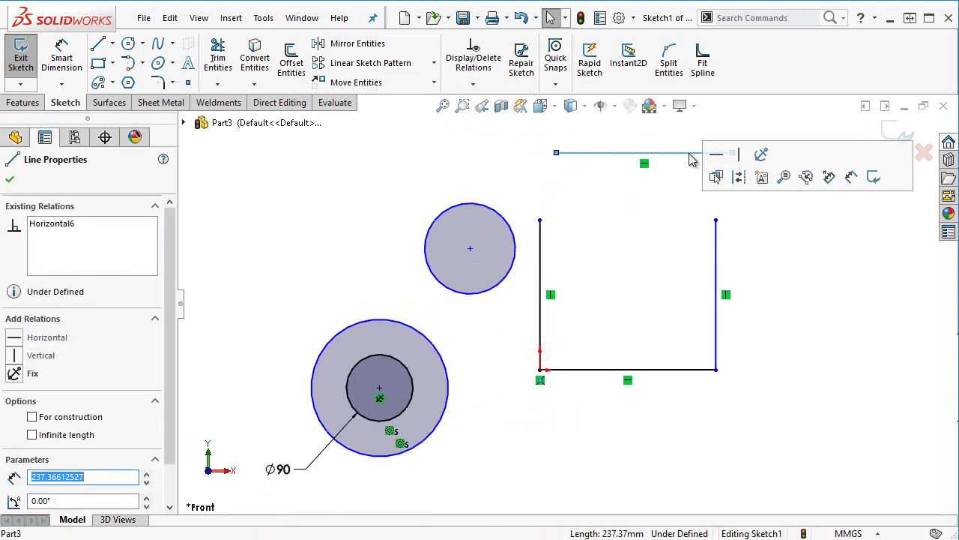
Drag the upper circle's centre far left, then inspect the inner and outer circles' relations
click(642, 216)
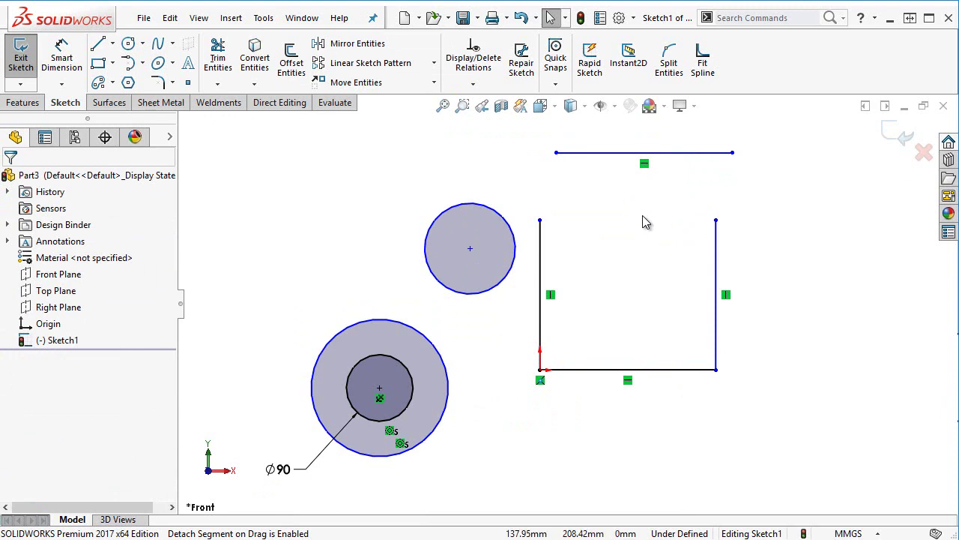
drag(470, 248, 262, 221)
click(405, 371)
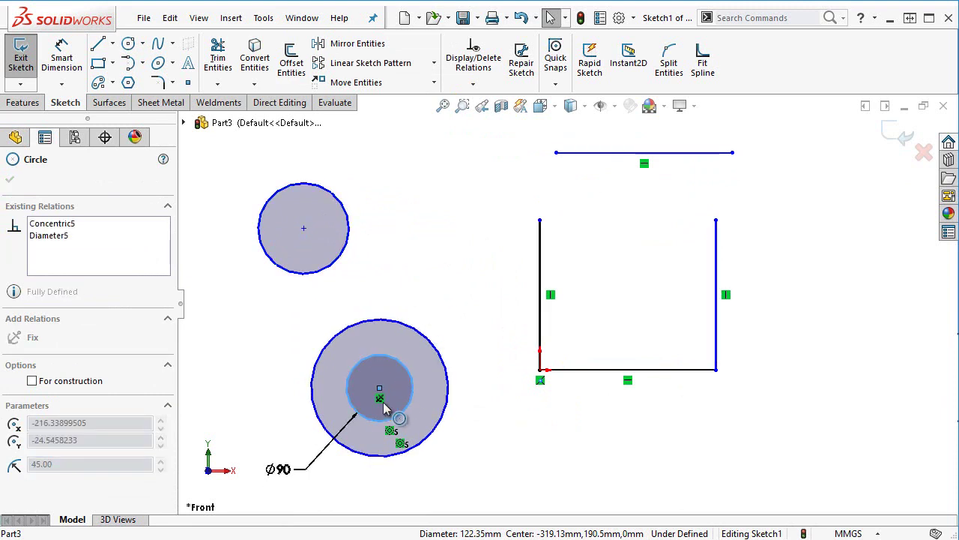
click(477, 454)
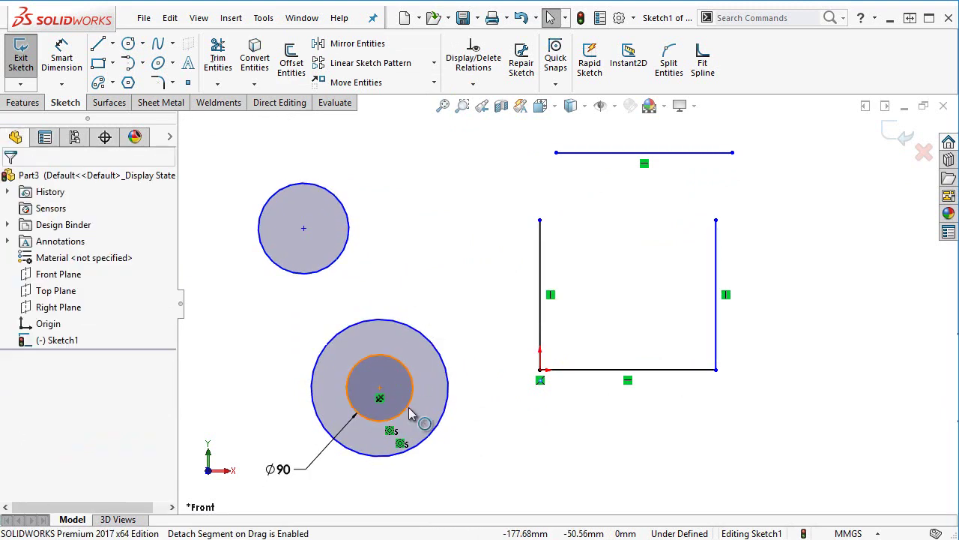
click(412, 402)
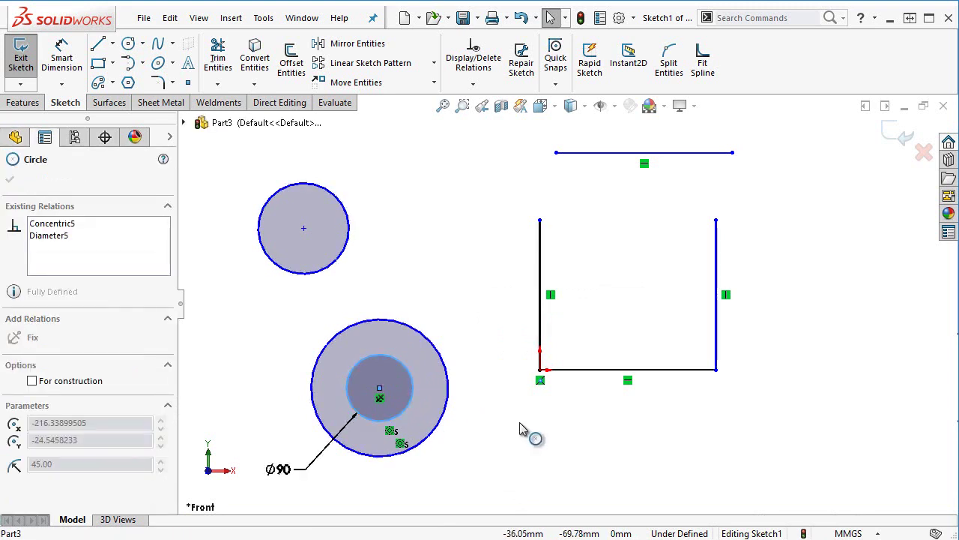
click(430, 435)
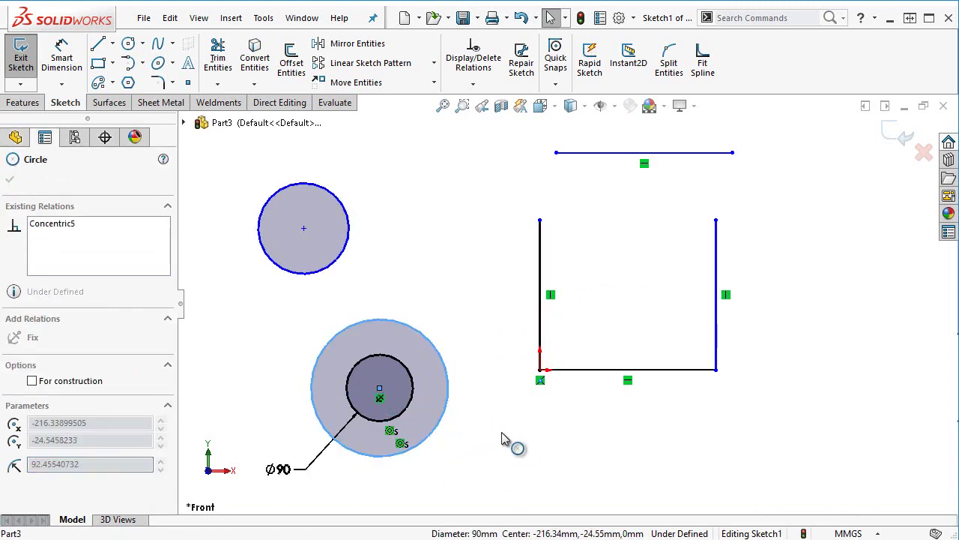
click(669, 483)
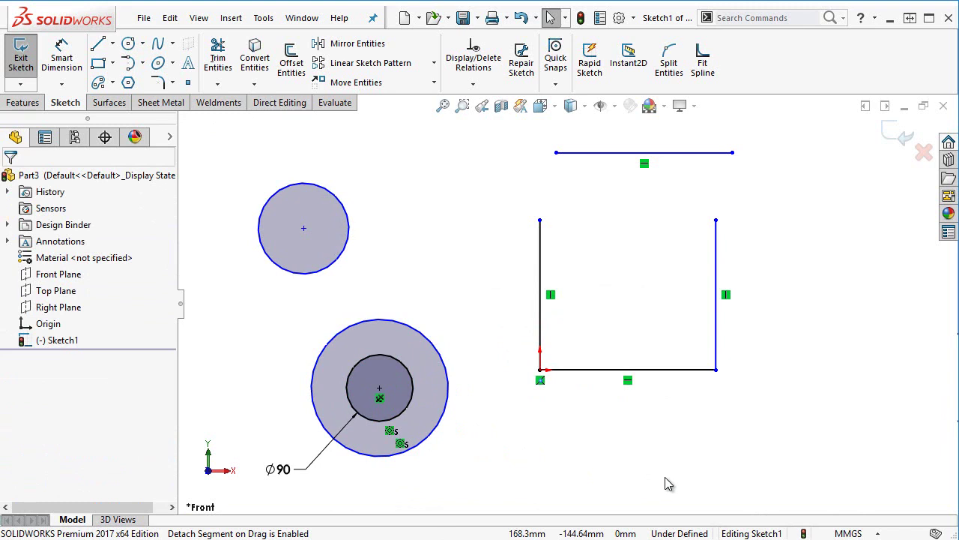